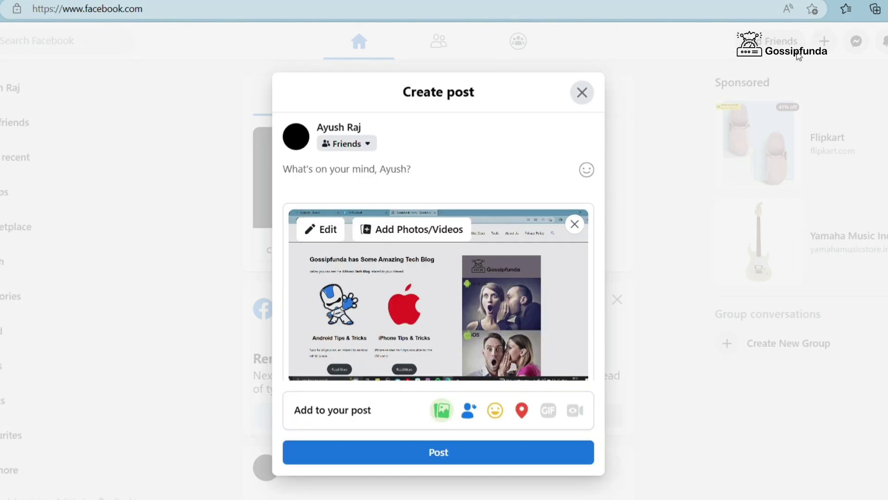
Tag the screenshot with Gossip Funda by pasting the site URL at a spot on the photo.
{"action": "left_click", "coordinate": [324, 230]}
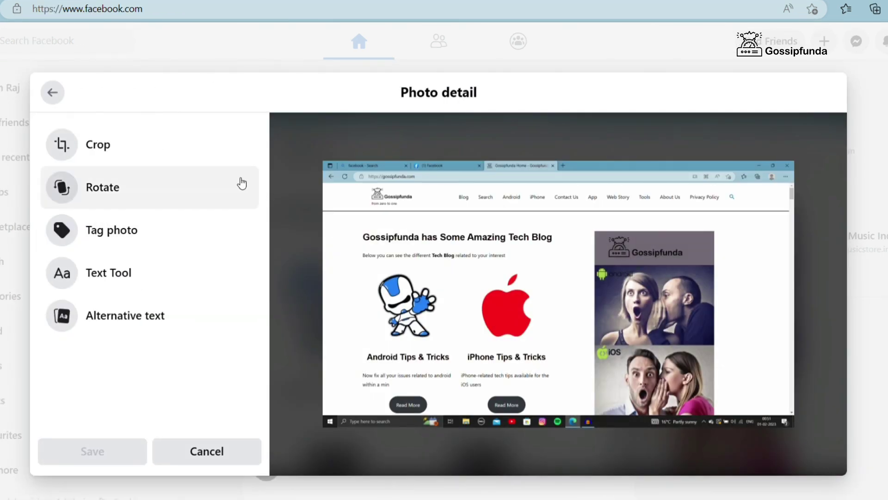
{"action": "left_click", "coordinate": [130, 239]}
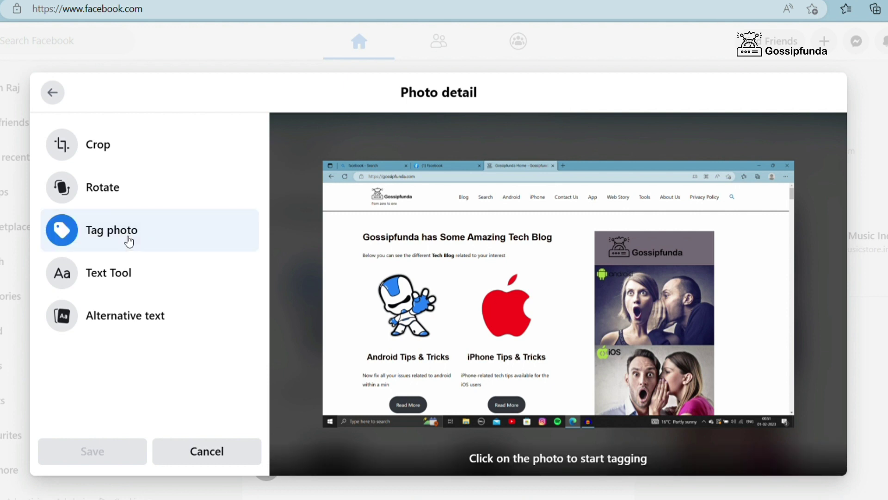
{"action": "left_click", "coordinate": [545, 315]}
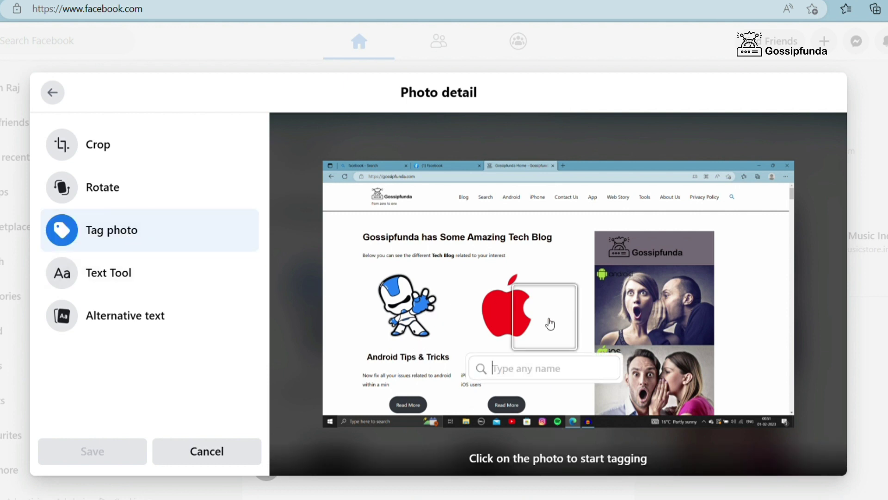
{"action": "left_click", "coordinate": [570, 263]}
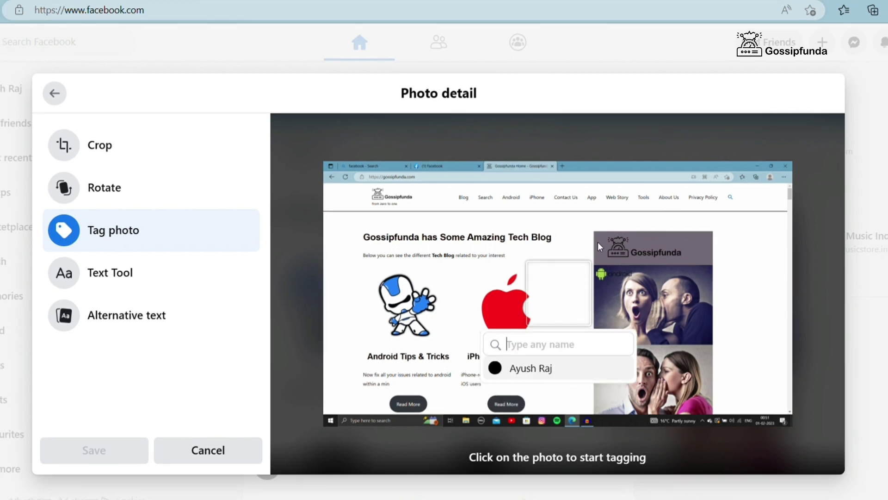
{"action": "type", "text": "https://gossipfunda.com/"}
{"action": "left_click", "coordinate": [568, 368]}
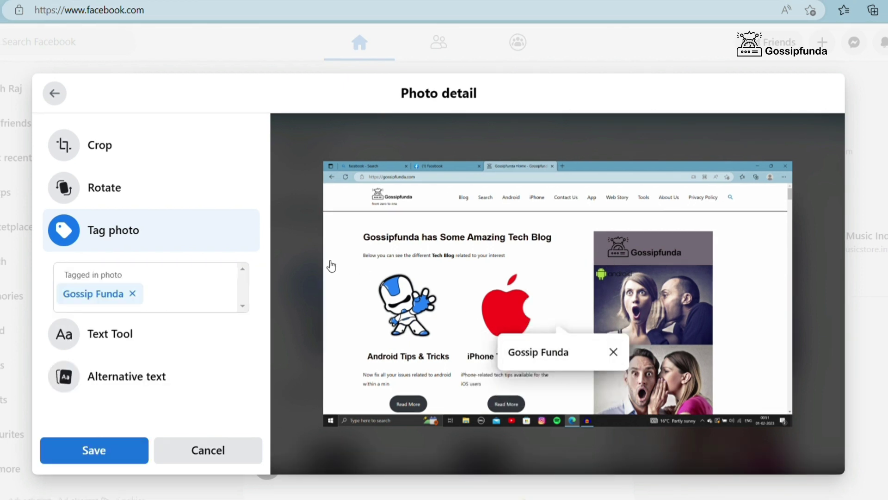
Save the Gossip Funda tag and return to the Create post draft.
{"action": "left_click", "coordinate": [132, 449]}
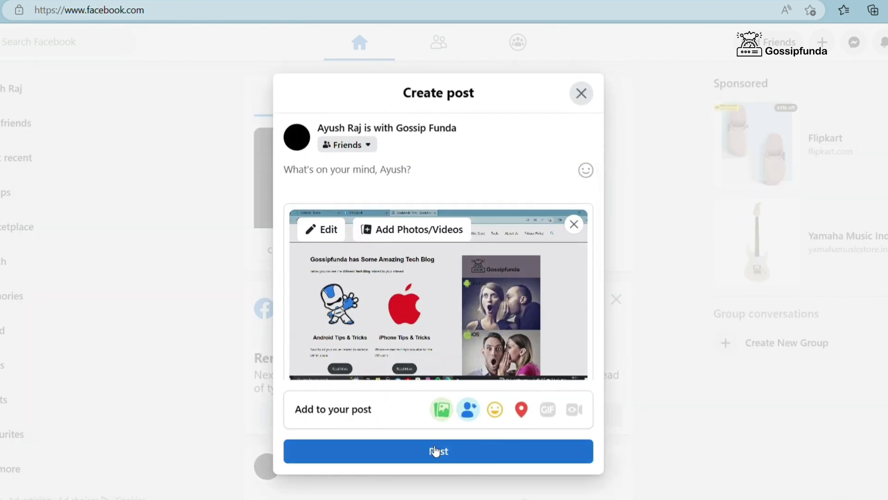